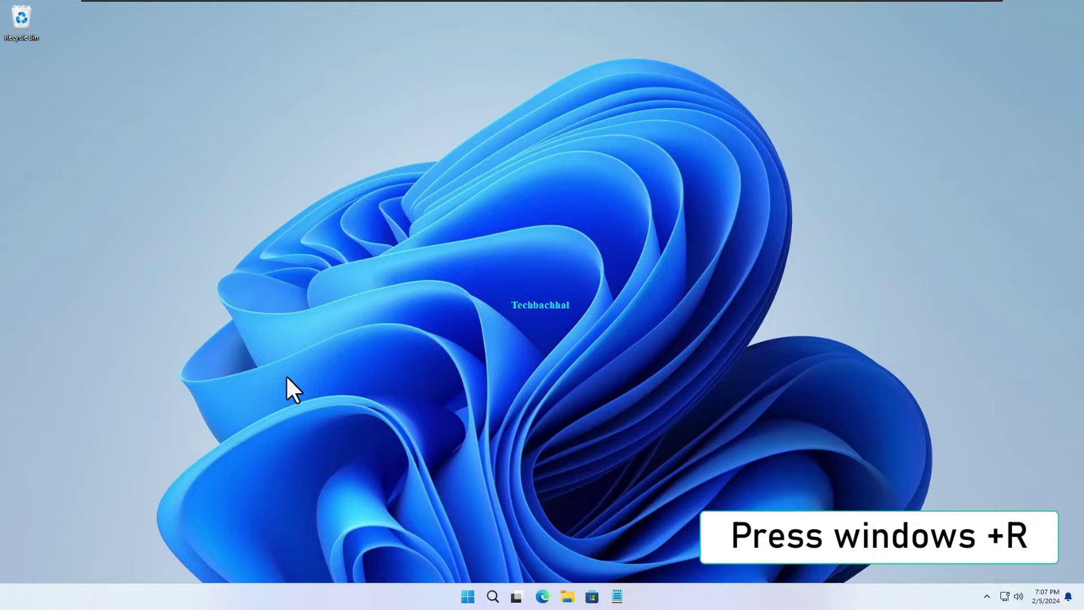
# Launch System Configuration by running msconfig from the Run dialog.
pyautogui.press('super+r')
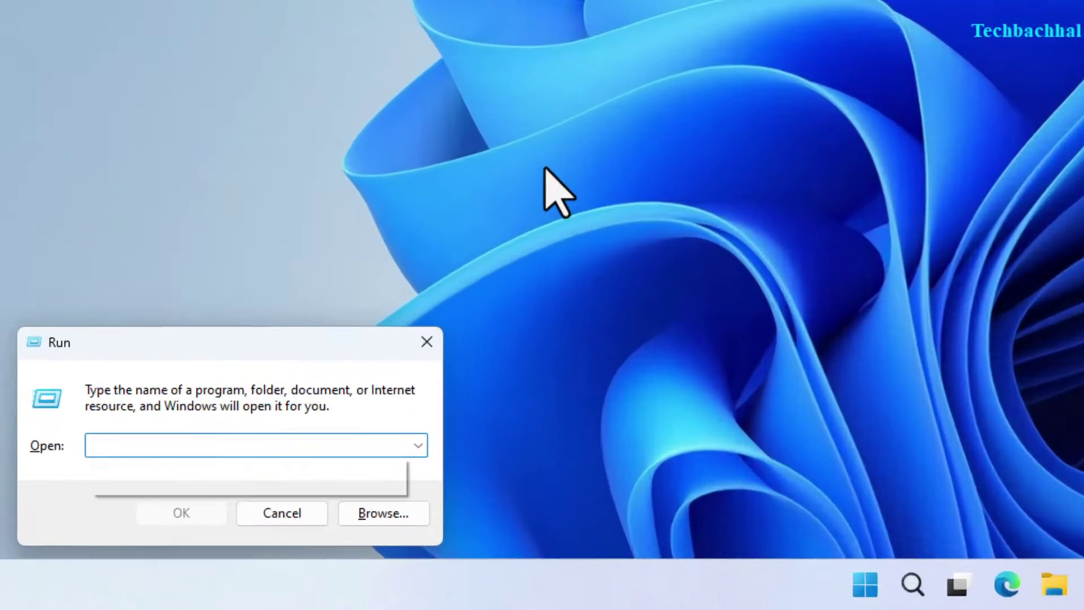
pyautogui.write('mscon')
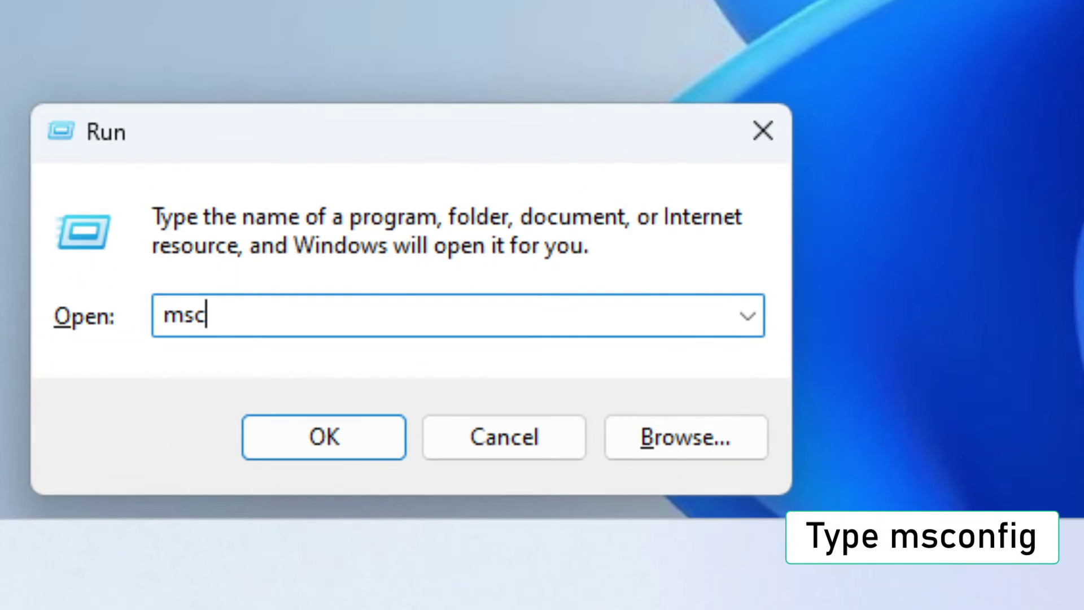
pyautogui.write('fig')
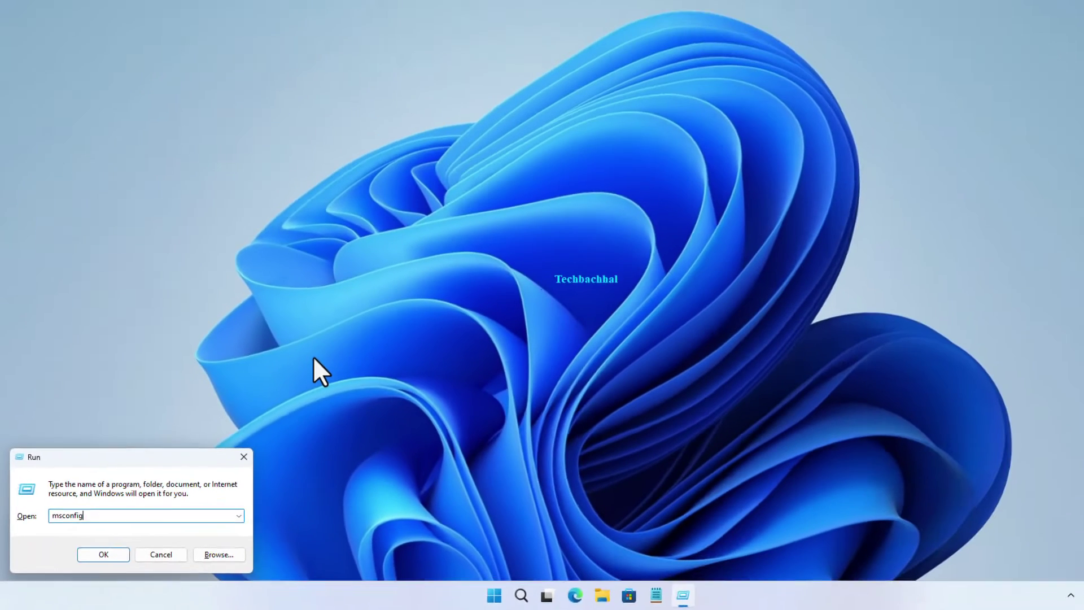
pyautogui.press('Return')
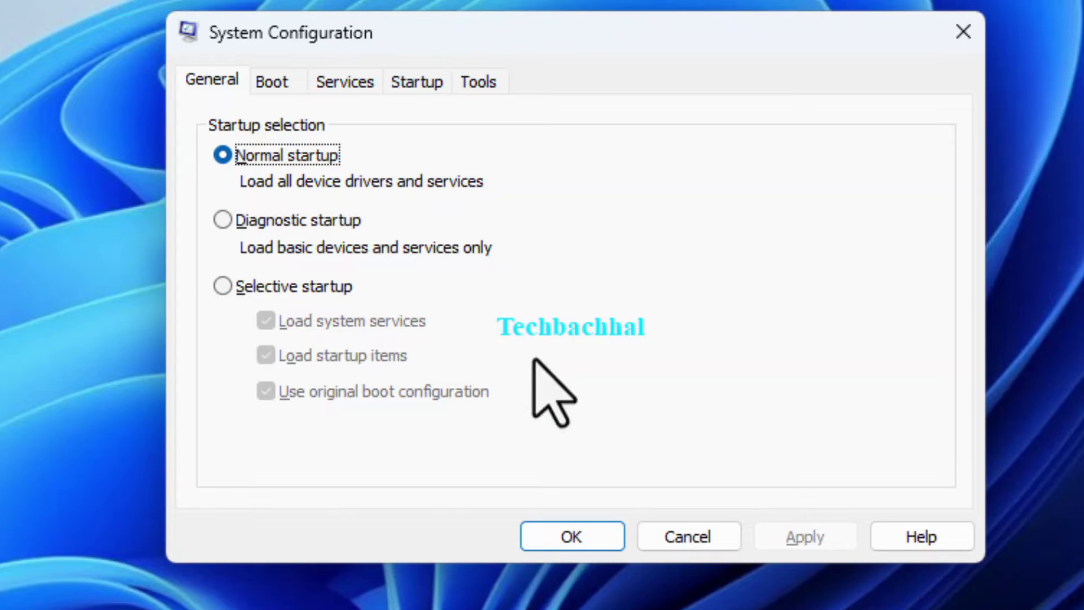
# Enable Safe boot in Minimal mode, apply and confirm it, and restart into Safe Mode.
pyautogui.click(276, 79)
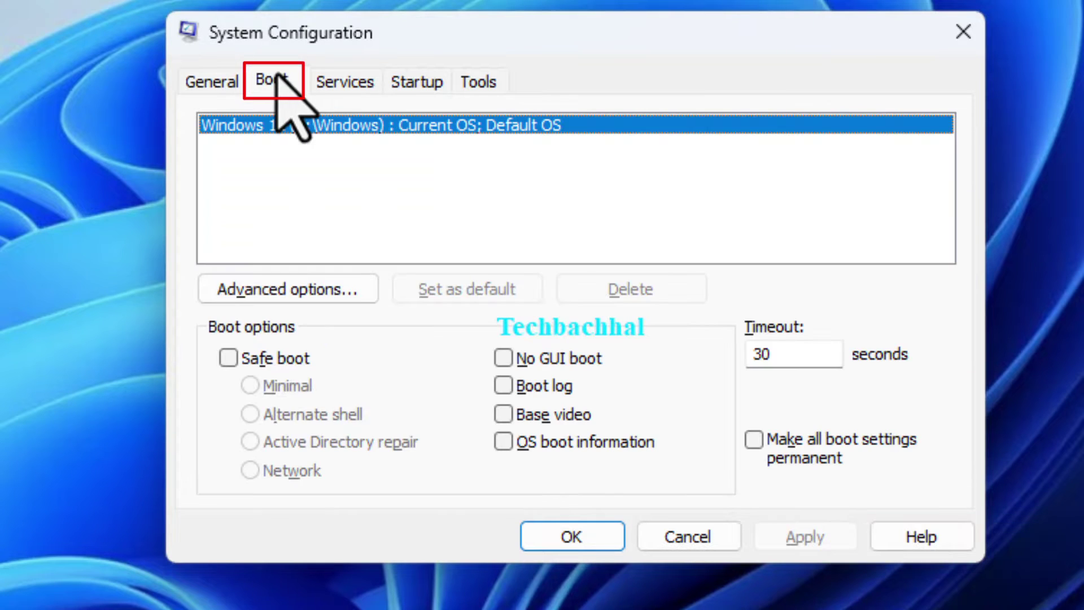
pyautogui.click(229, 359)
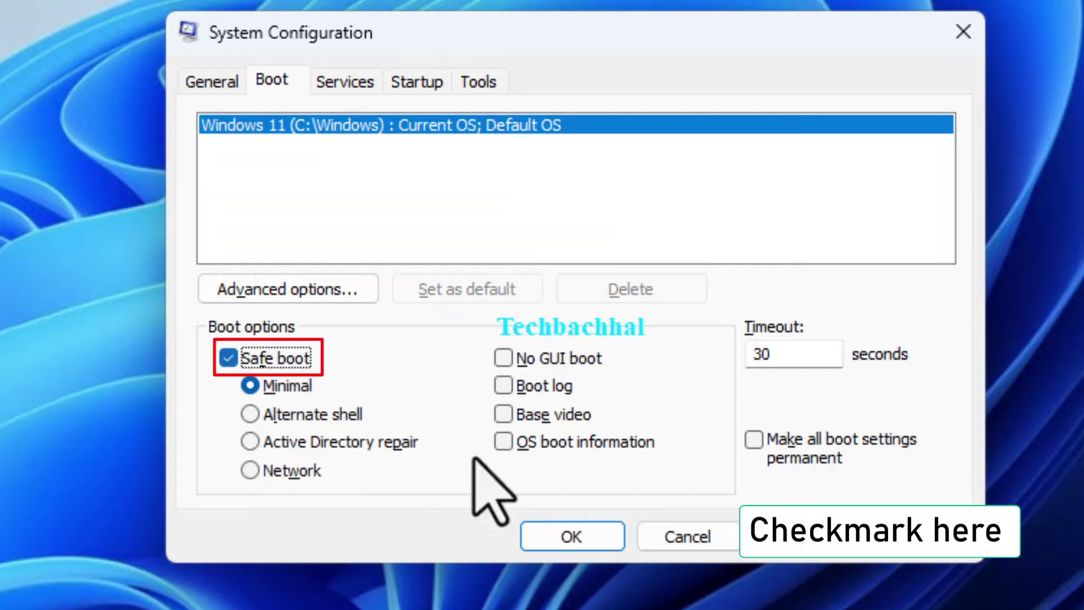
pyautogui.click(828, 537)
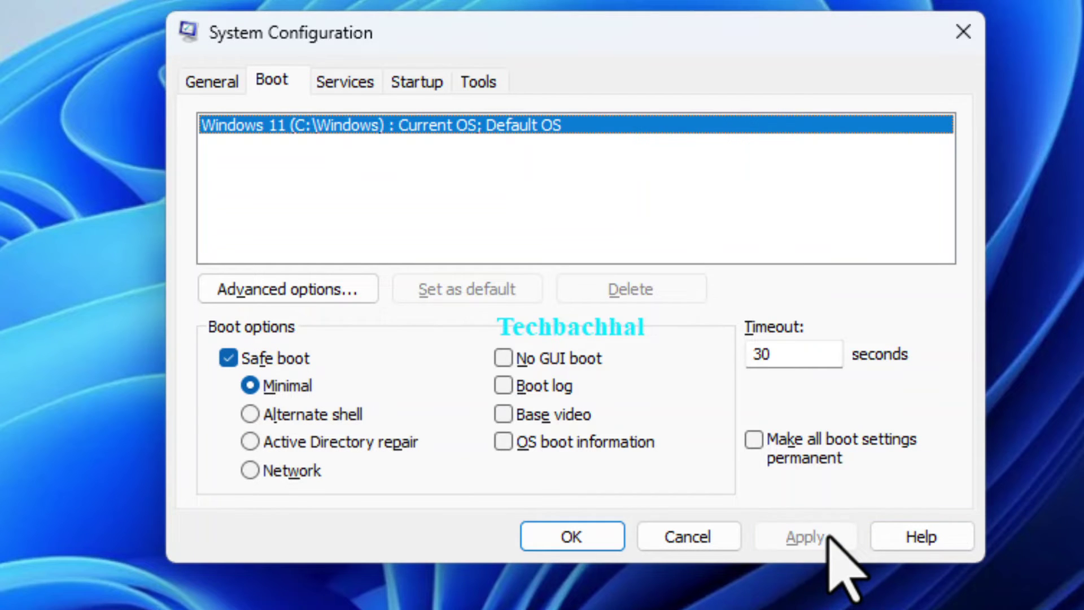
pyautogui.click(579, 537)
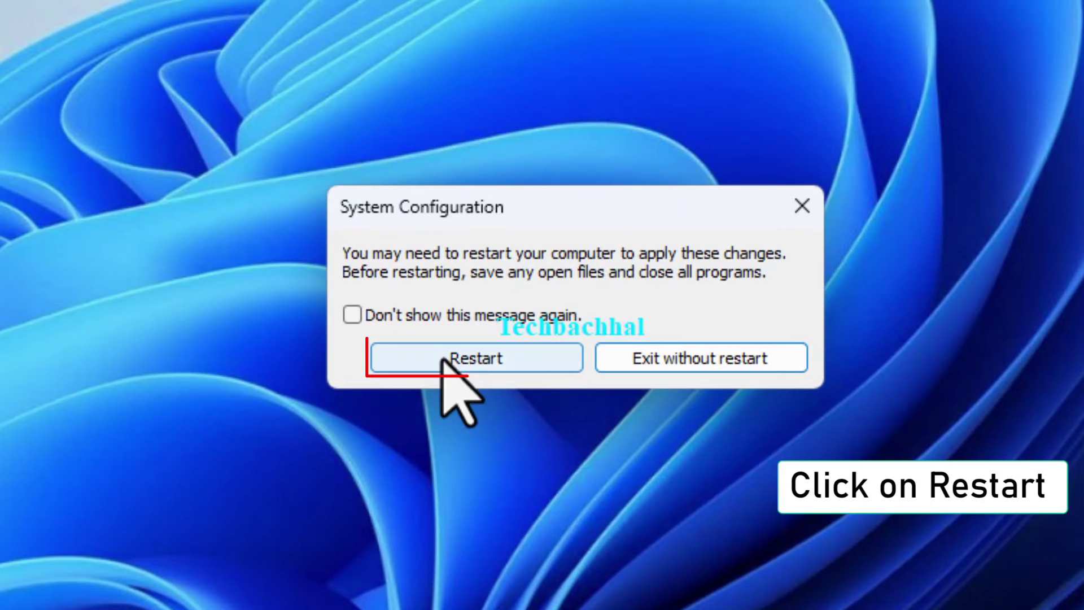
pyautogui.click(477, 359)
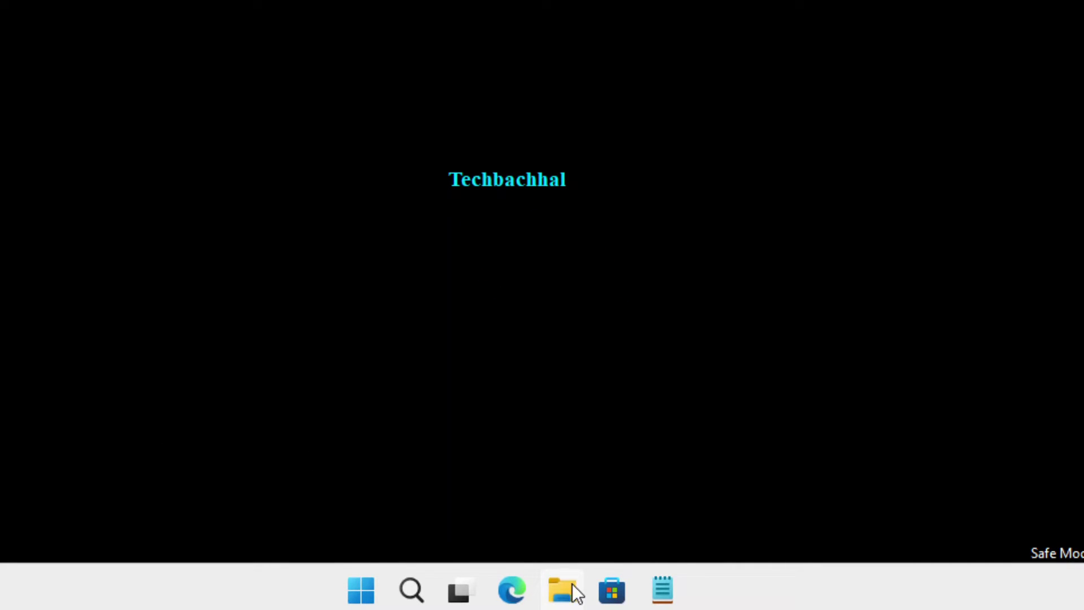
# Browse This PC > Local Disk (C:) > Program Files and select the Windows Defender folder.
pyautogui.click(569, 587)
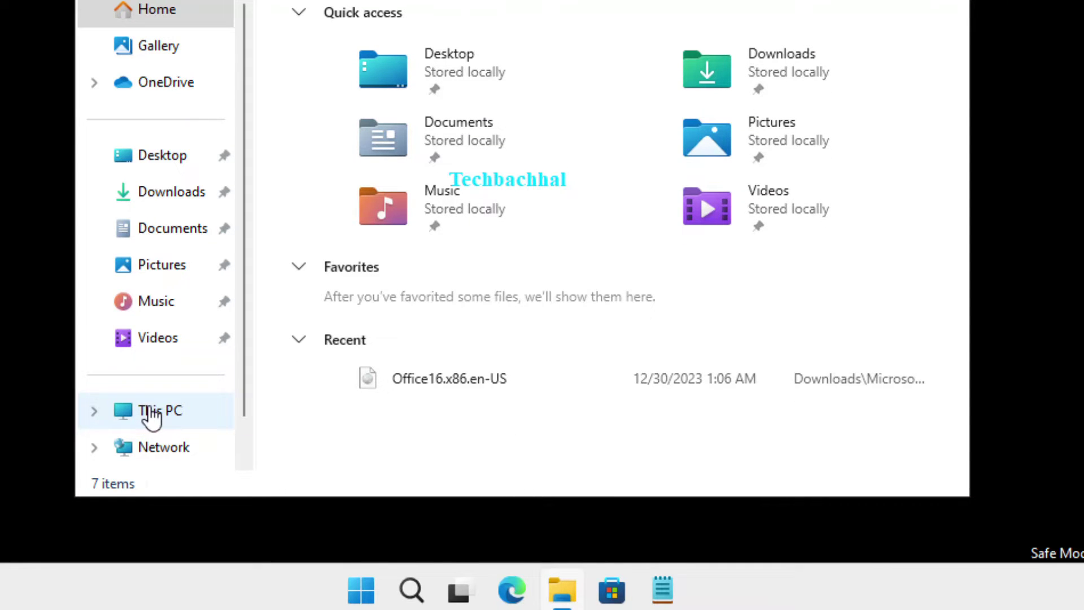
pyautogui.click(152, 418)
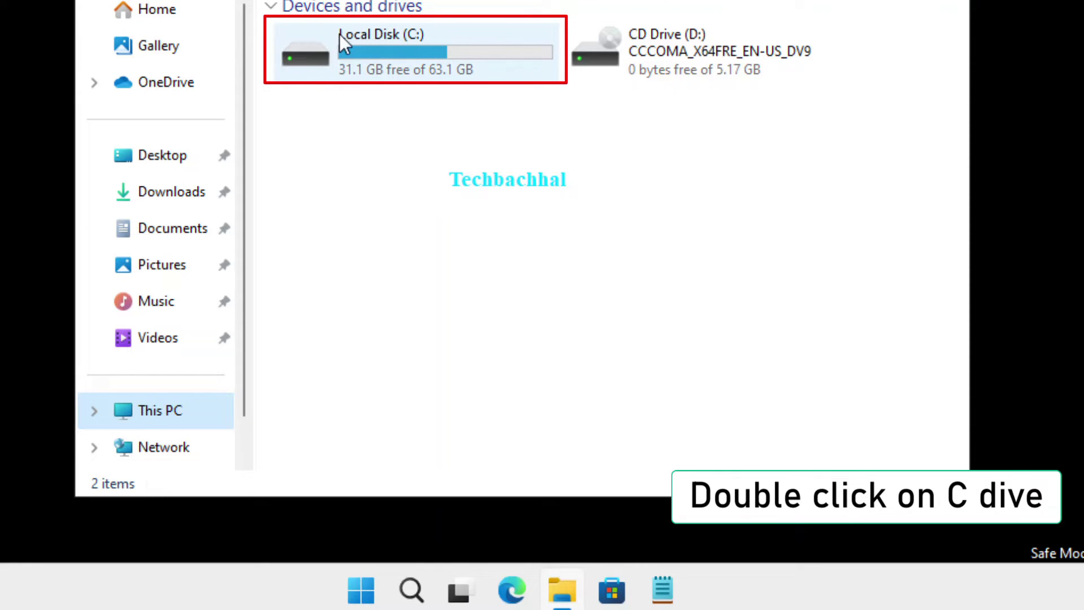
pyautogui.doubleClick(377, 38)
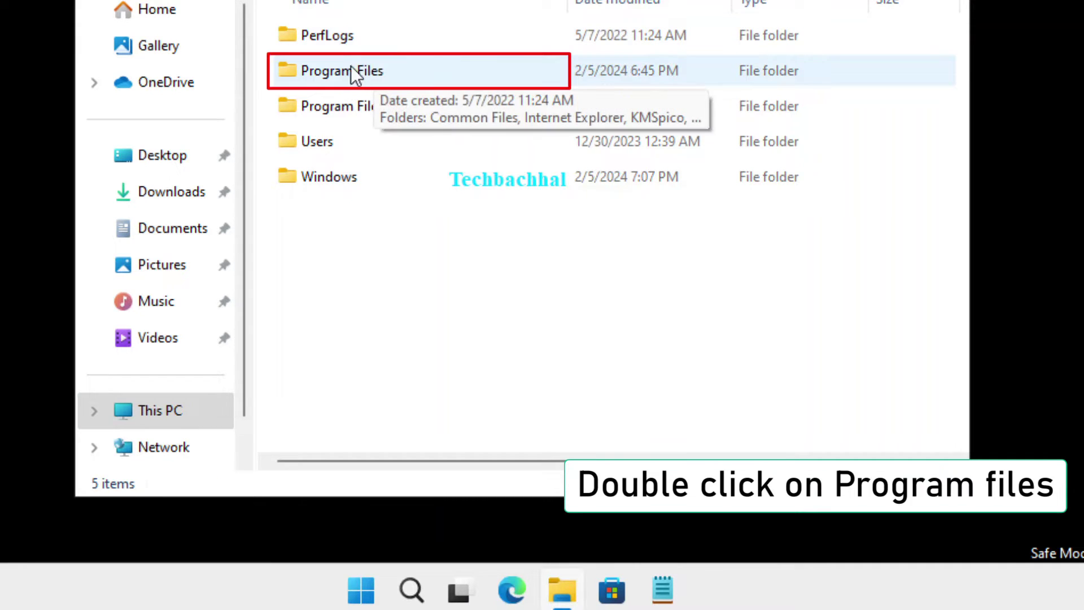
pyautogui.doubleClick(375, 69)
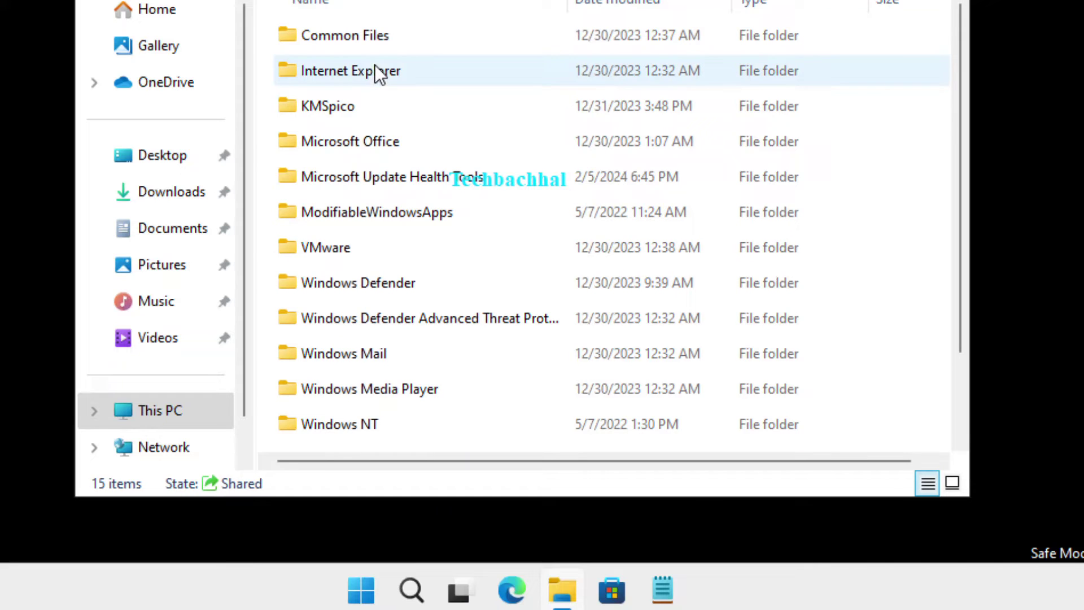
pyautogui.scroll(-1, 431, 308)
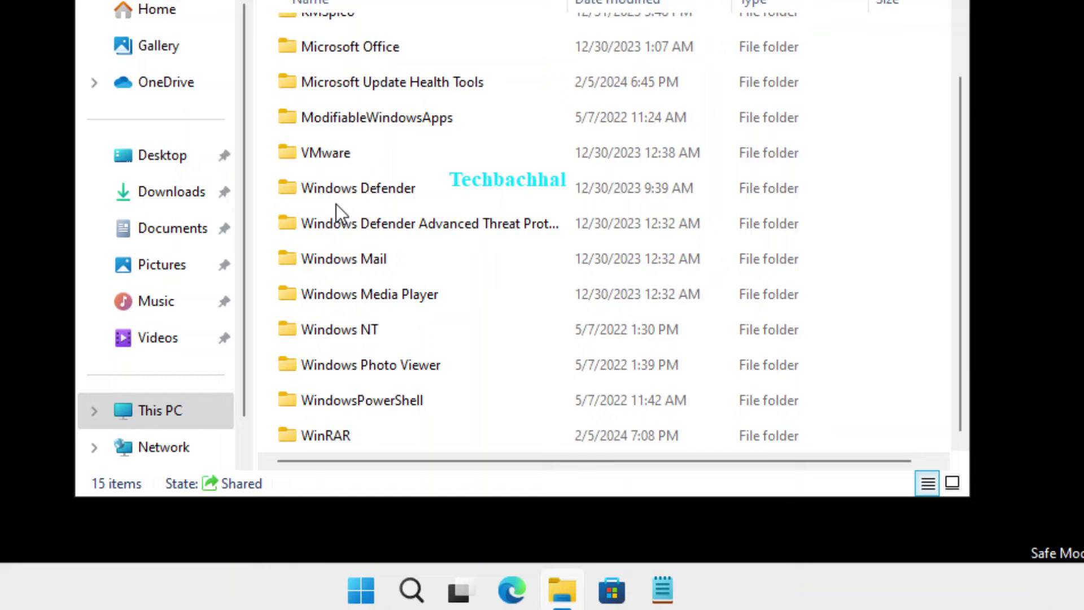
pyautogui.click(401, 188)
pyautogui.scroll(1, 474, 341)
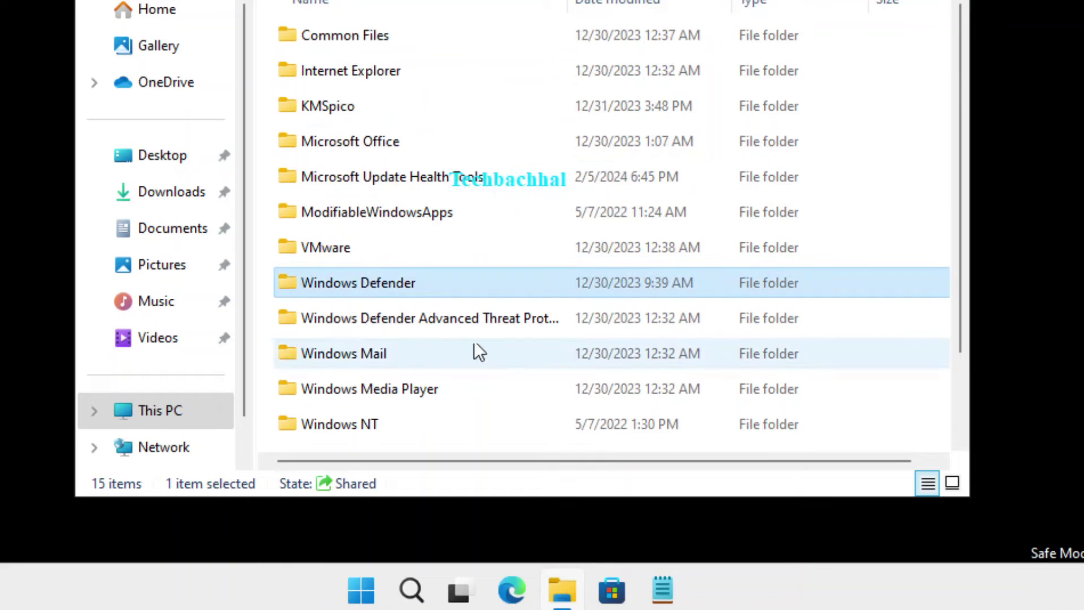
# Show the Windows Defender folder's Advanced Security Settings from its Properties Security page.
pyautogui.rightClick(387, 280)
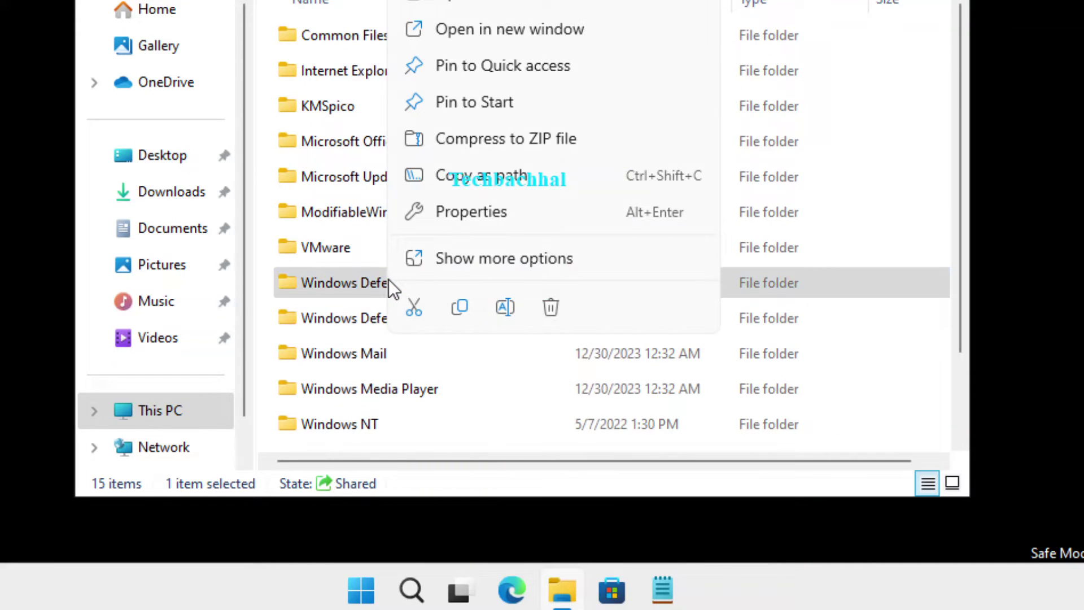
pyautogui.click(452, 212)
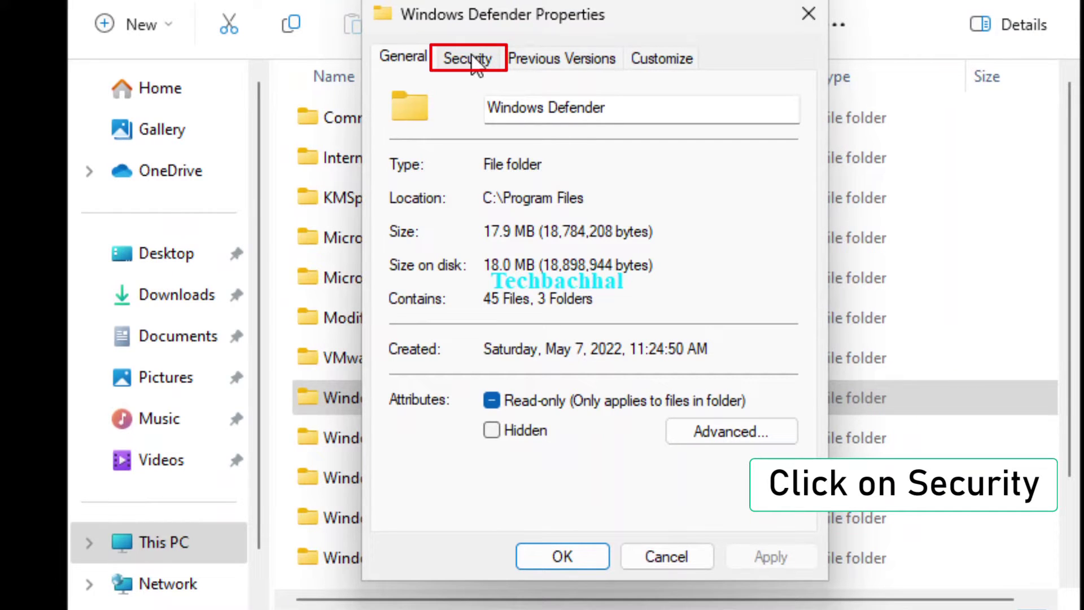
pyautogui.click(472, 57)
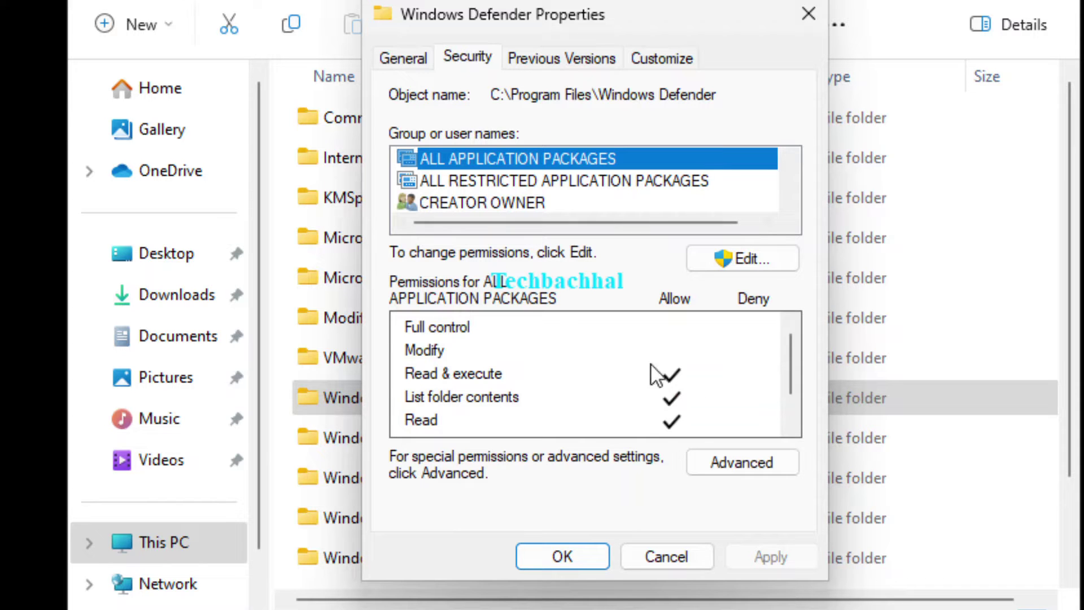
pyautogui.click(745, 451)
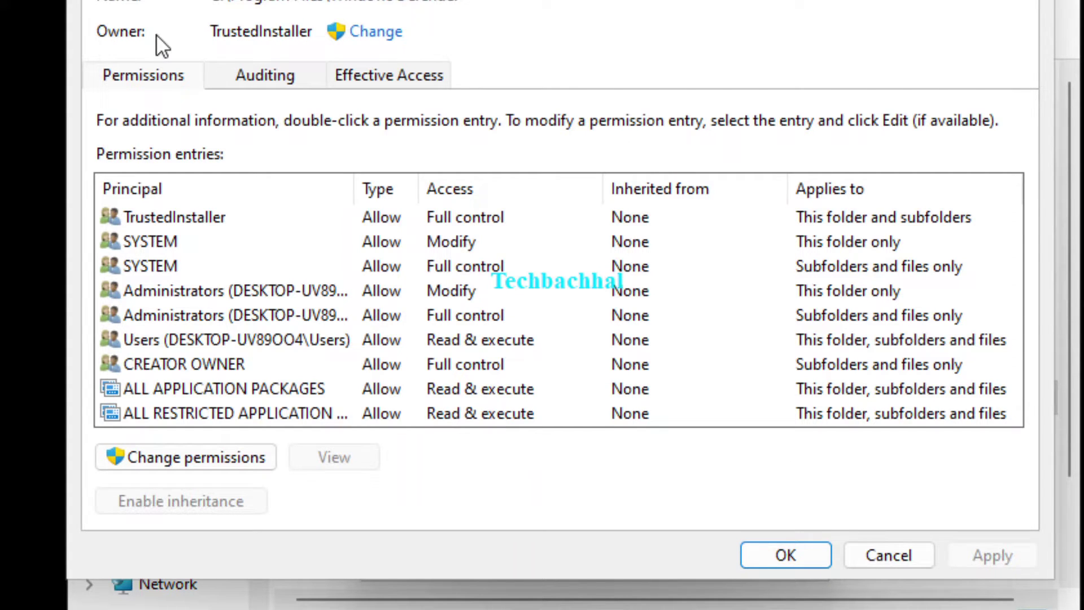
# Search all local accounts and enter the signed-in user's account as the folder's new owner.
pyautogui.click(376, 33)
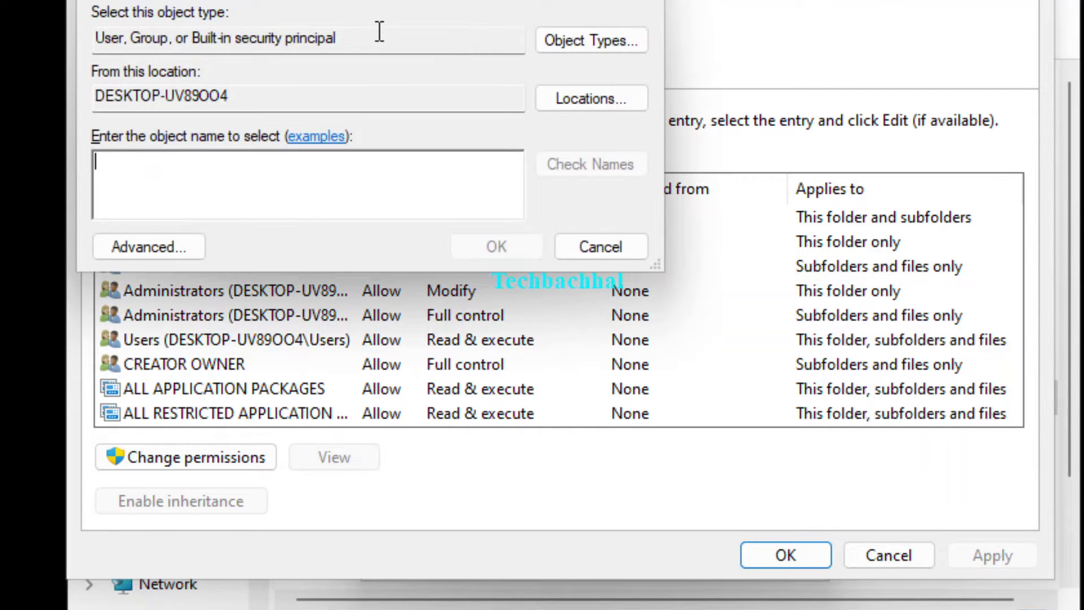
pyautogui.click(169, 243)
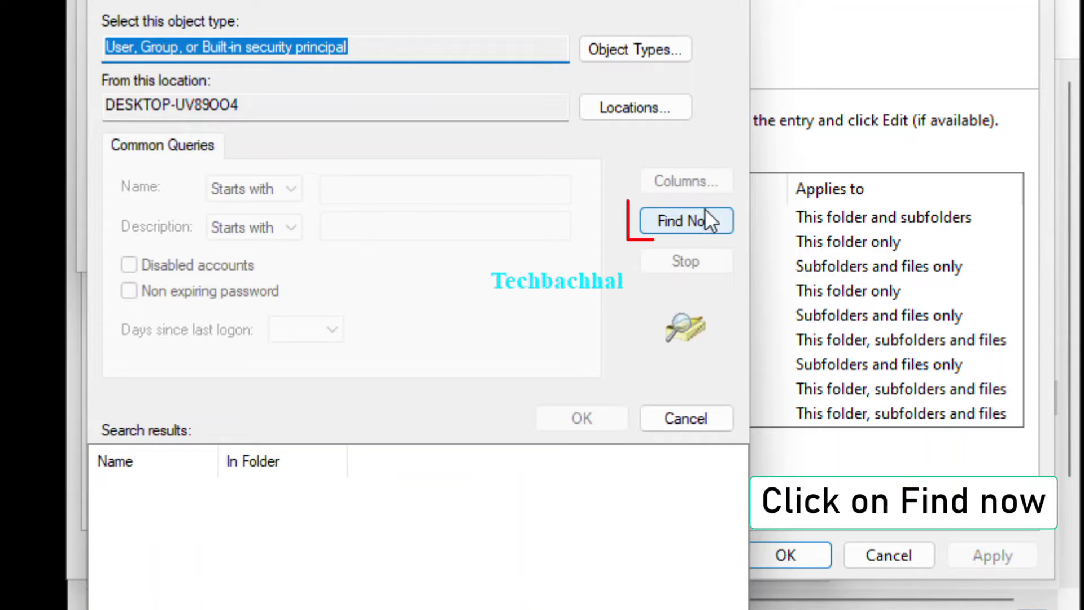
pyautogui.click(676, 223)
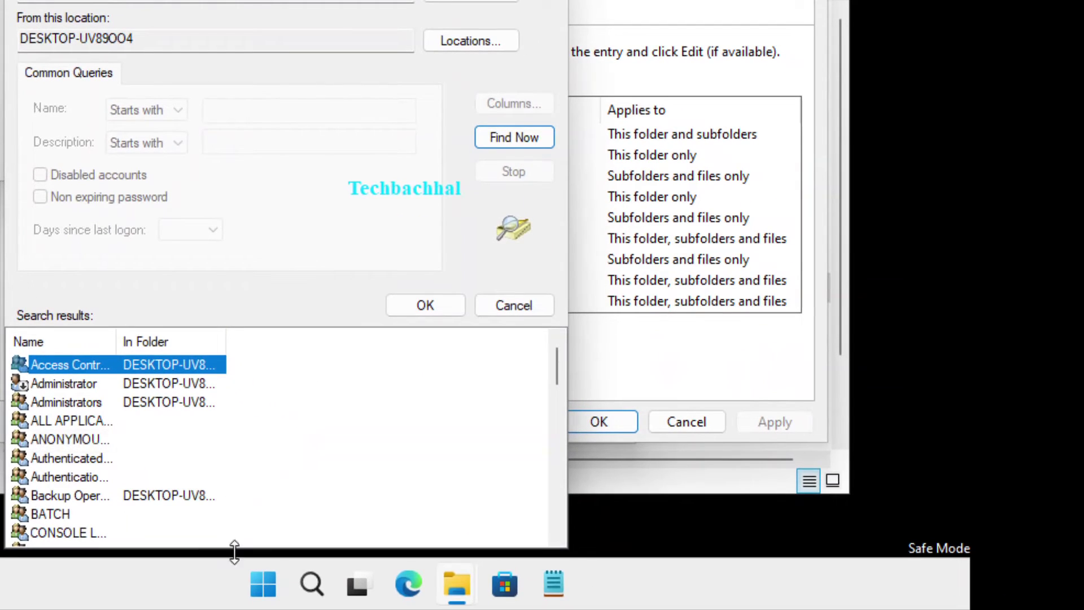
pyautogui.click(264, 600)
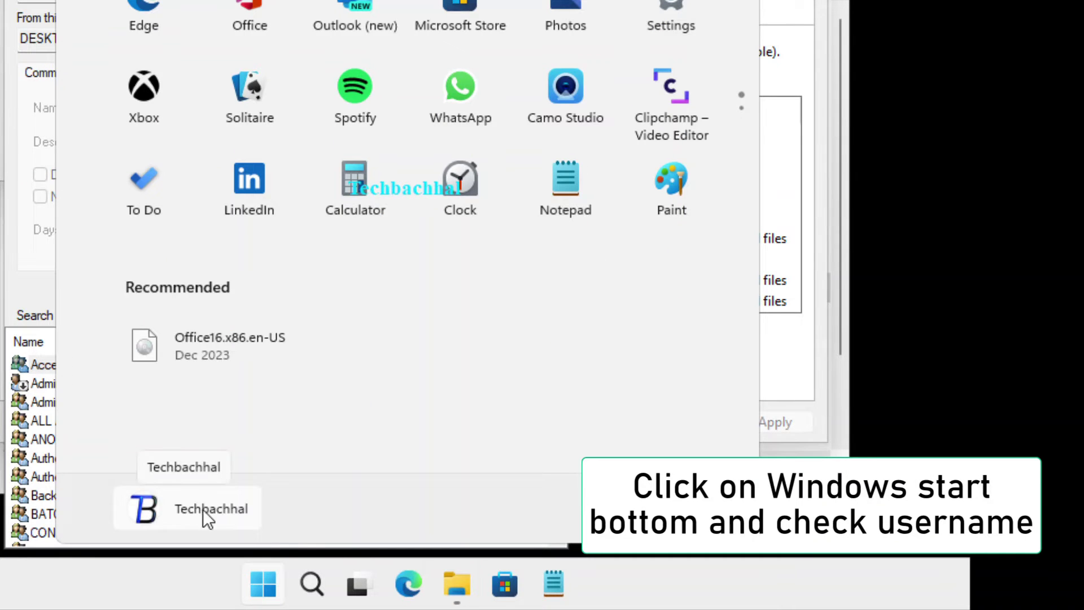
pyautogui.click(832, 368)
pyautogui.scroll(-13, 119, 436)
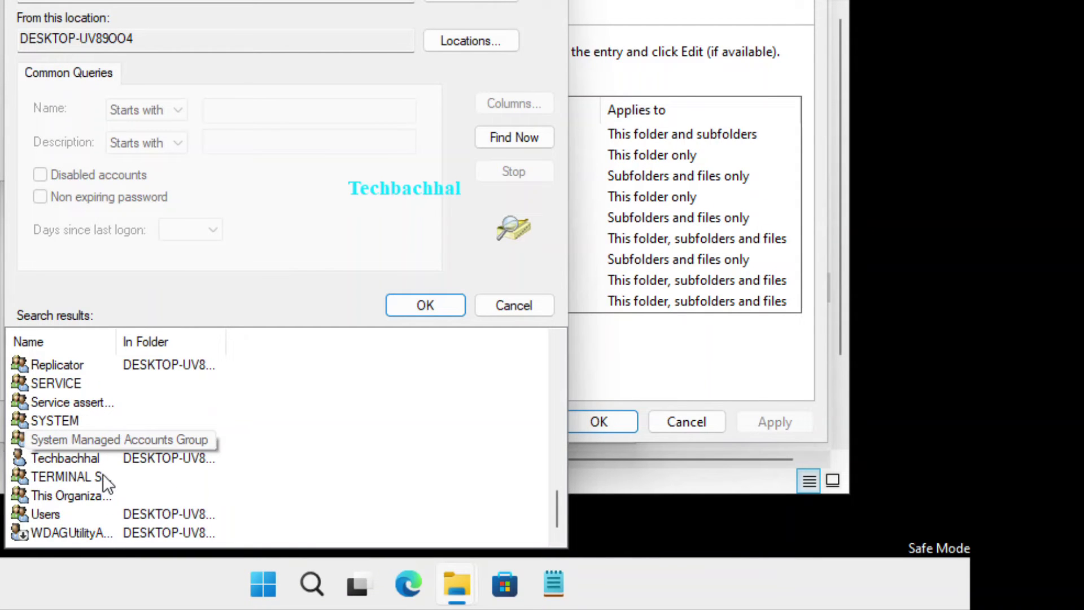
pyautogui.click(120, 455)
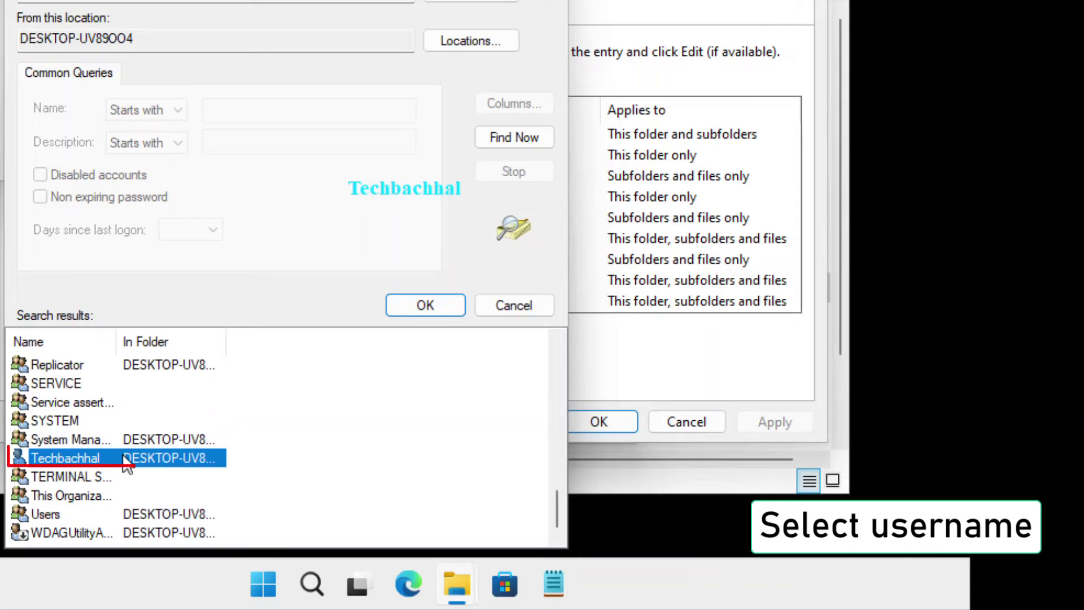
pyautogui.click(424, 306)
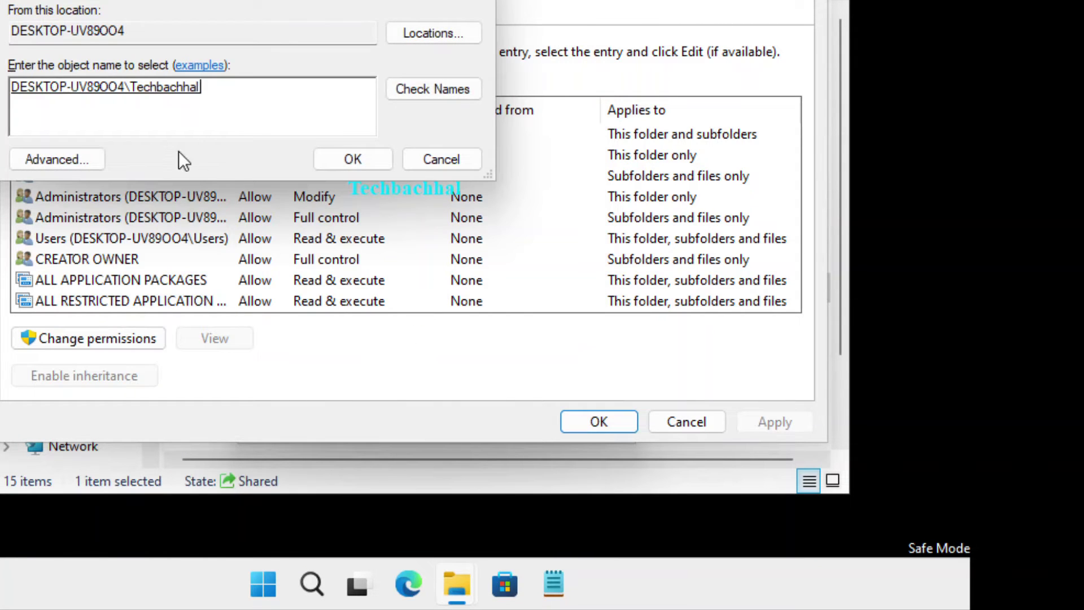
# Make the user's account owner, replacing owner on subcontainers and objects, and close Advanced Security Settings.
pyautogui.click(354, 160)
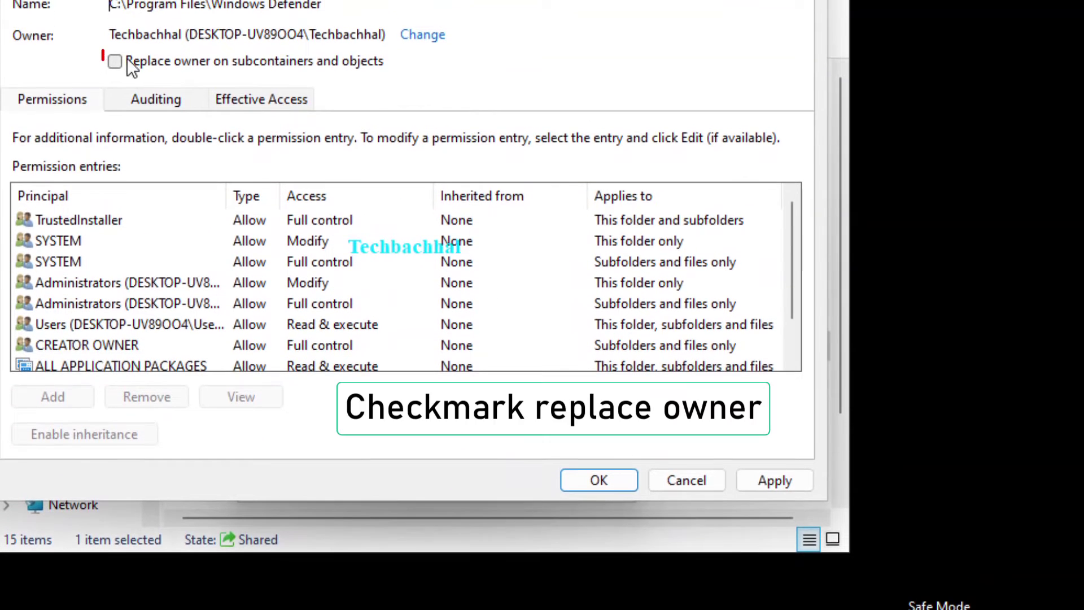
pyautogui.click(115, 61)
pyautogui.click(773, 474)
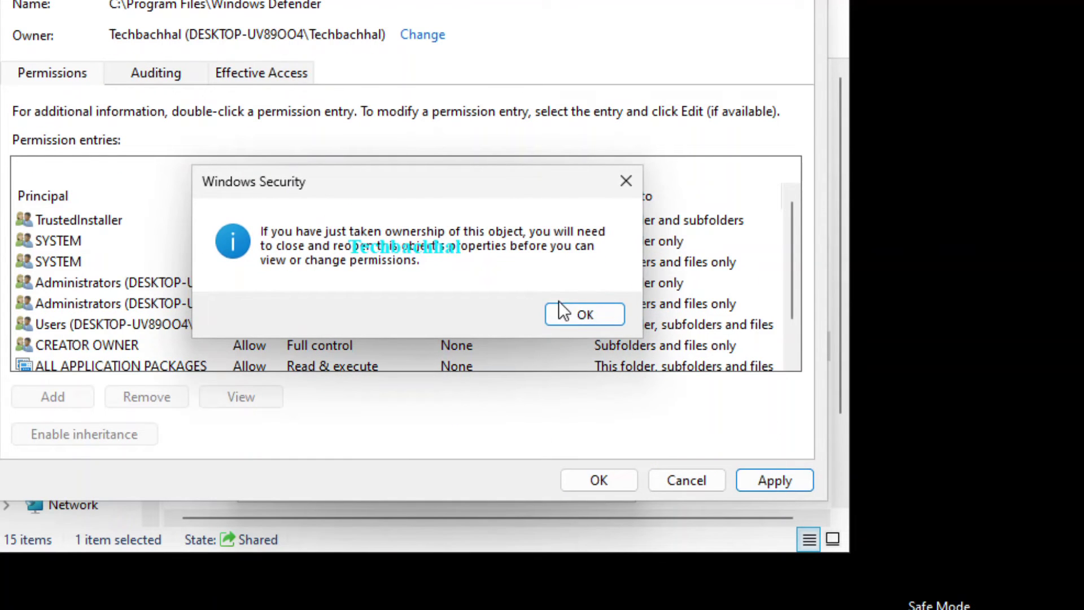
pyautogui.click(584, 312)
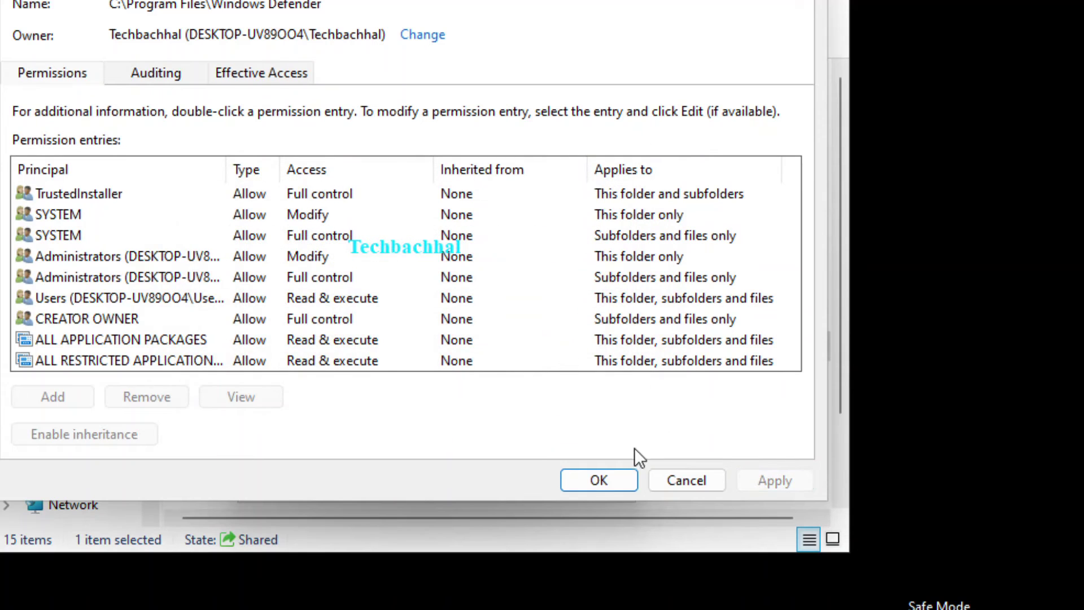
pyautogui.click(594, 481)
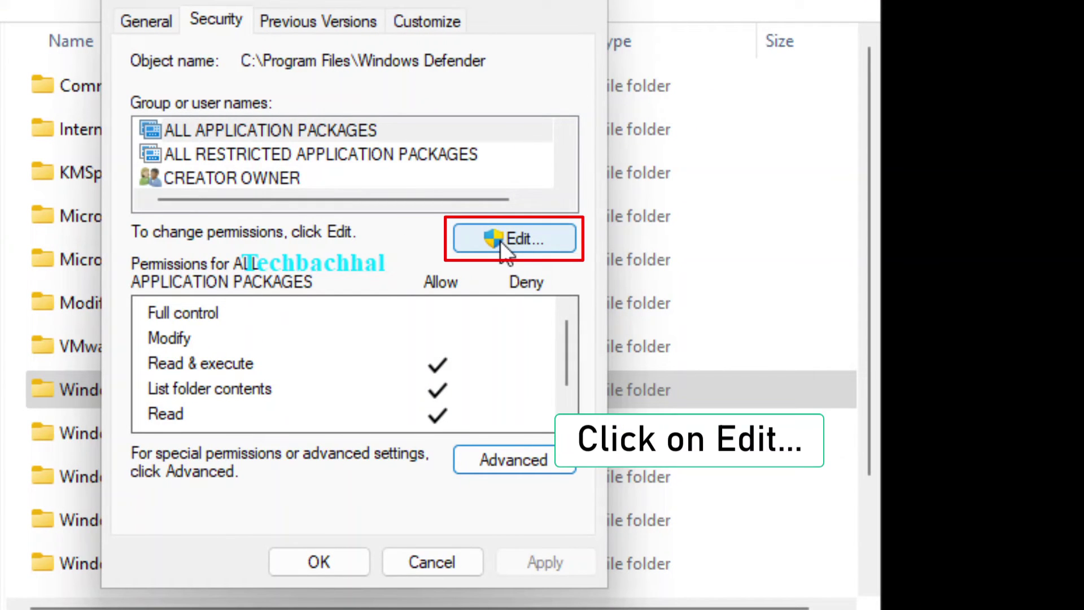
# Allow Full control for the Users group on Windows Defender, apply it, and close Properties.
pyautogui.click(512, 240)
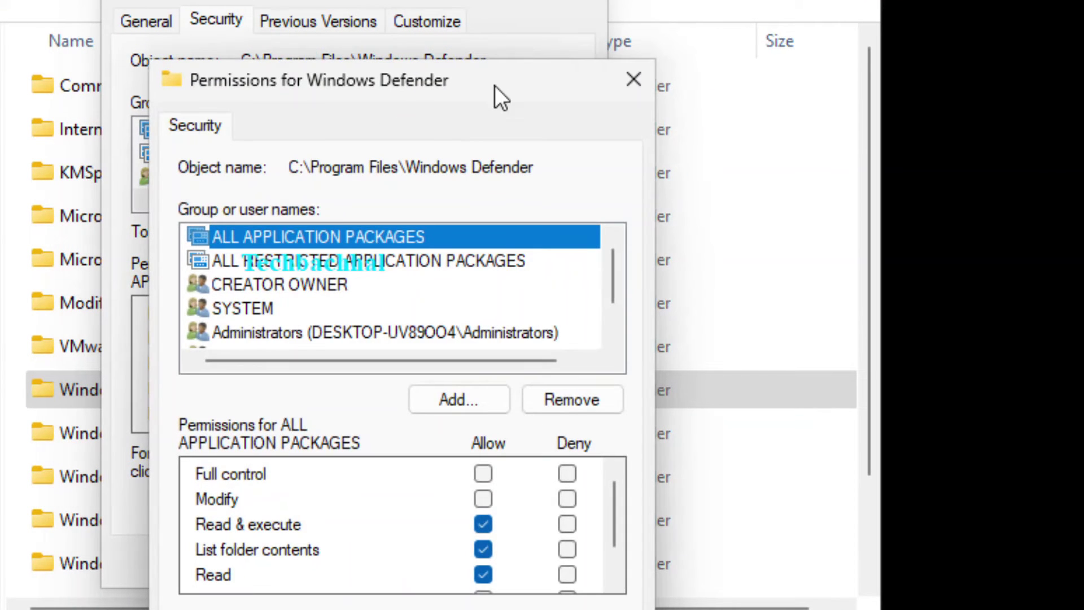
pyautogui.moveTo(480, 79); pyautogui.dragTo(459, 0)
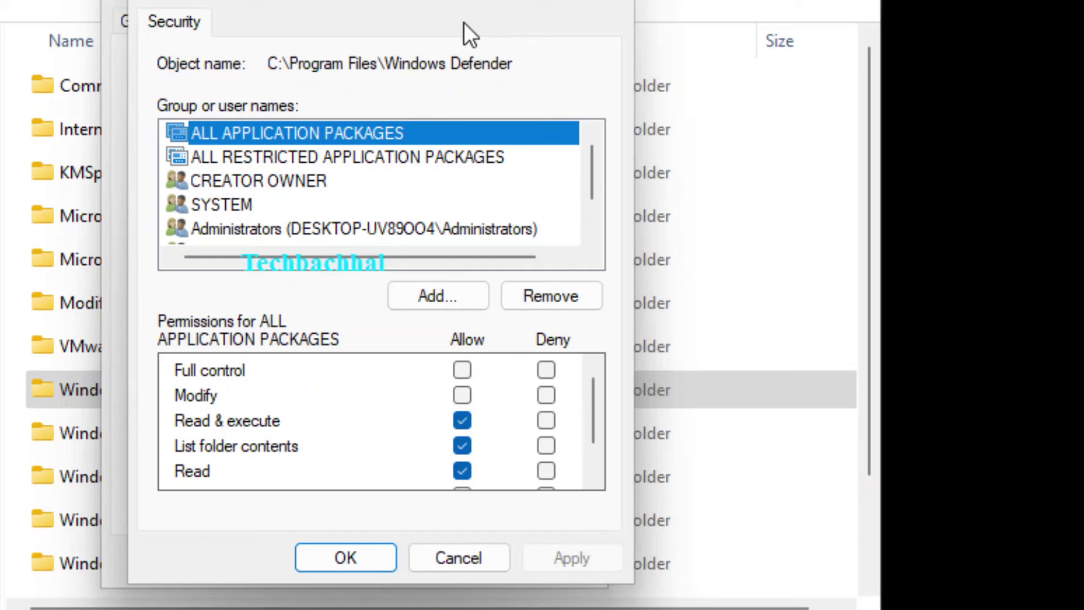
pyautogui.scroll(-1, 356, 193)
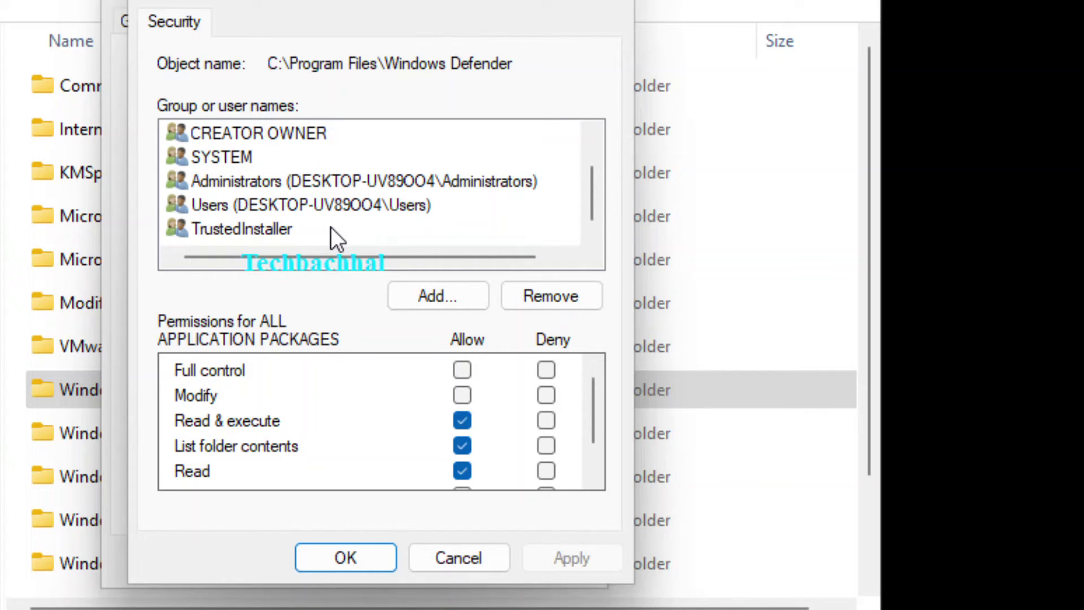
pyautogui.scroll(1, 297, 233)
pyautogui.scroll(-1, 297, 234)
pyautogui.click(270, 206)
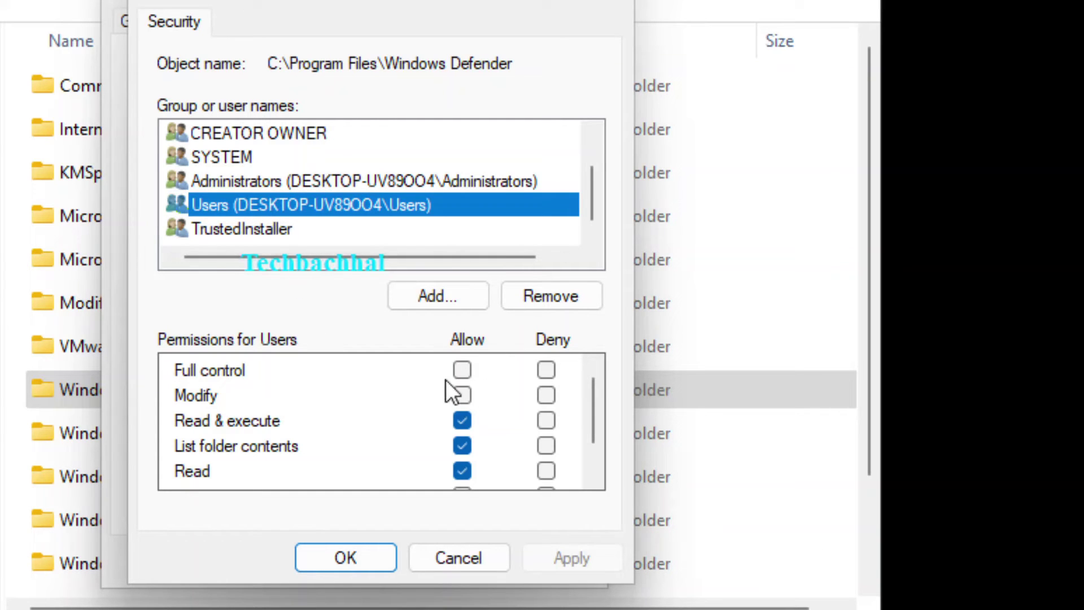
pyautogui.click(461, 369)
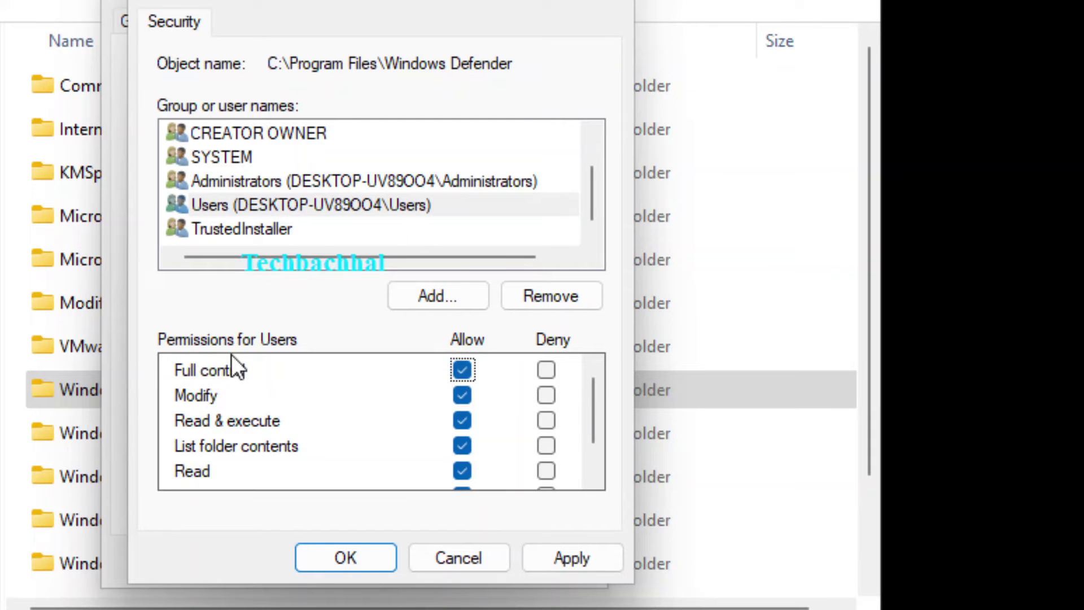
pyautogui.scroll(2, 283, 204)
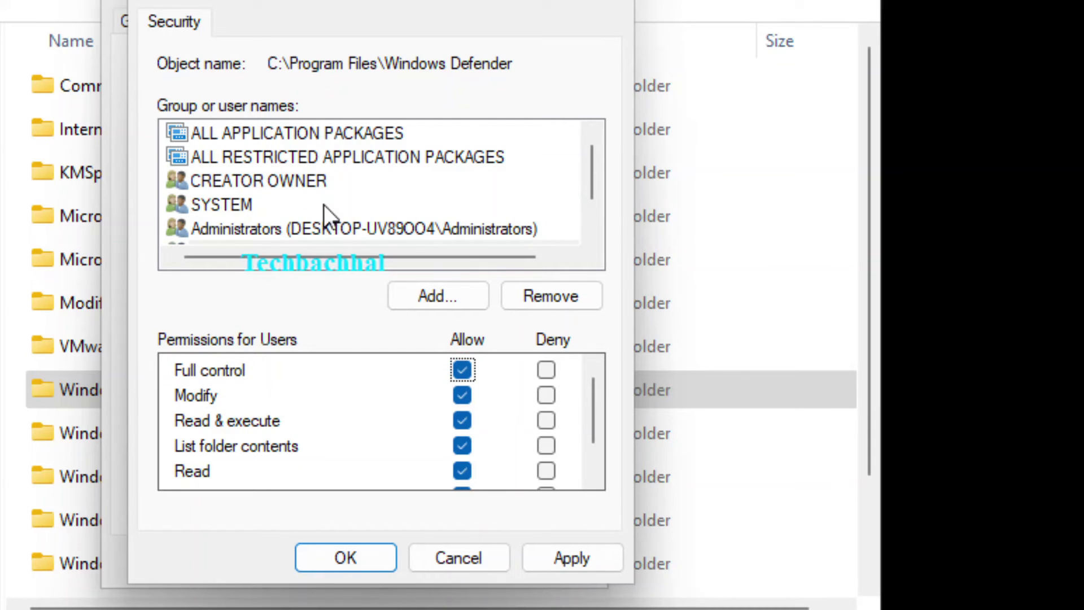
pyautogui.click(593, 556)
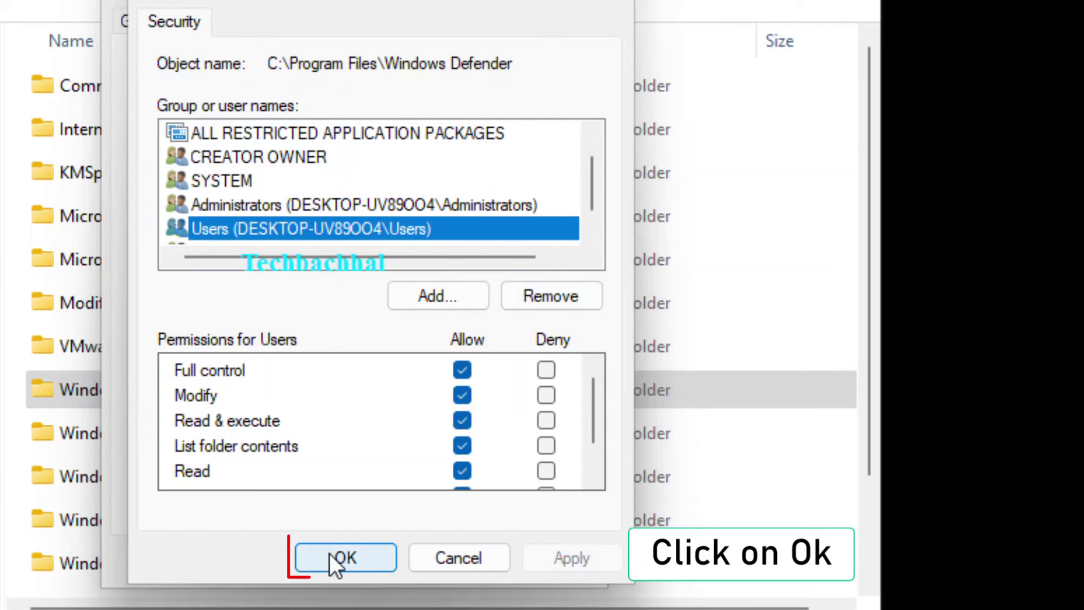
pyautogui.click(374, 554)
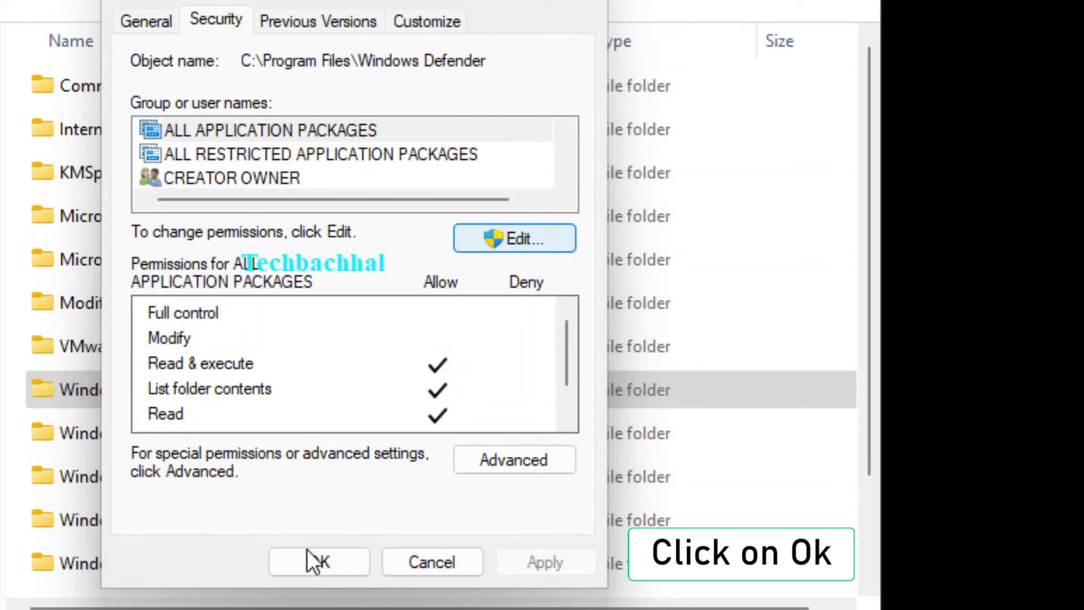
pyautogui.click(320, 562)
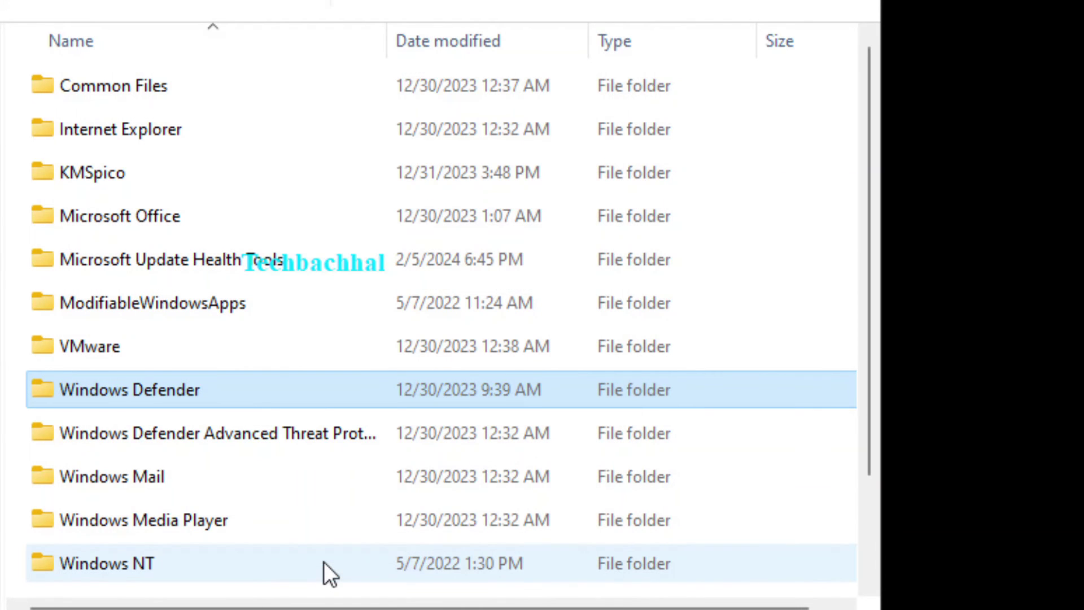
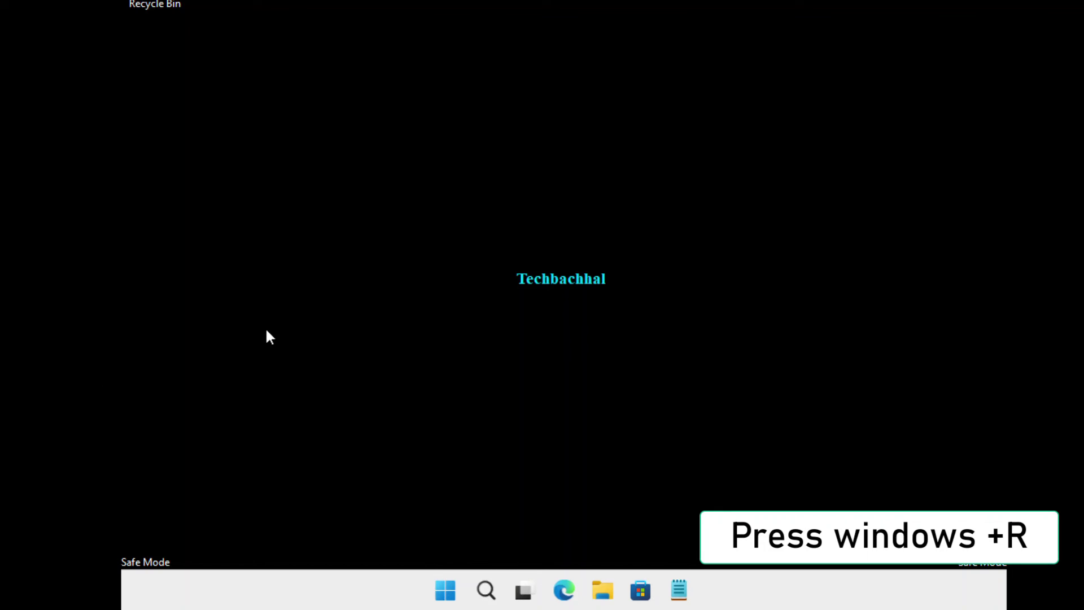
# Open the Run dialog with Windows+R to launch msconfig.
pyautogui.press('super+r')
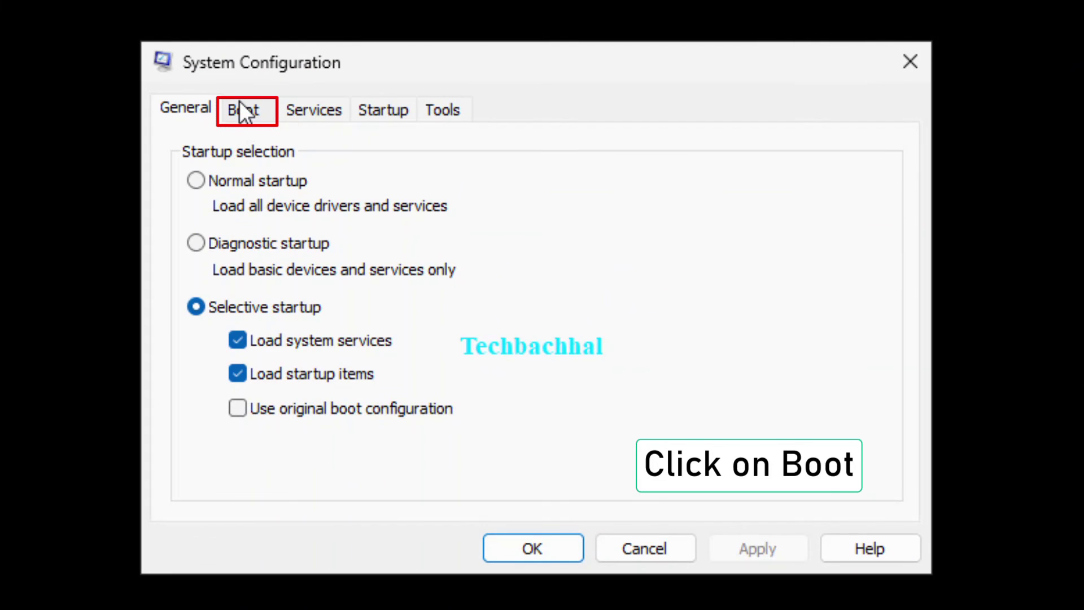
# Uncheck Safe boot on the Boot tab, apply it, and confirm with OK to bring up the restart prompt.
pyautogui.click(239, 109)
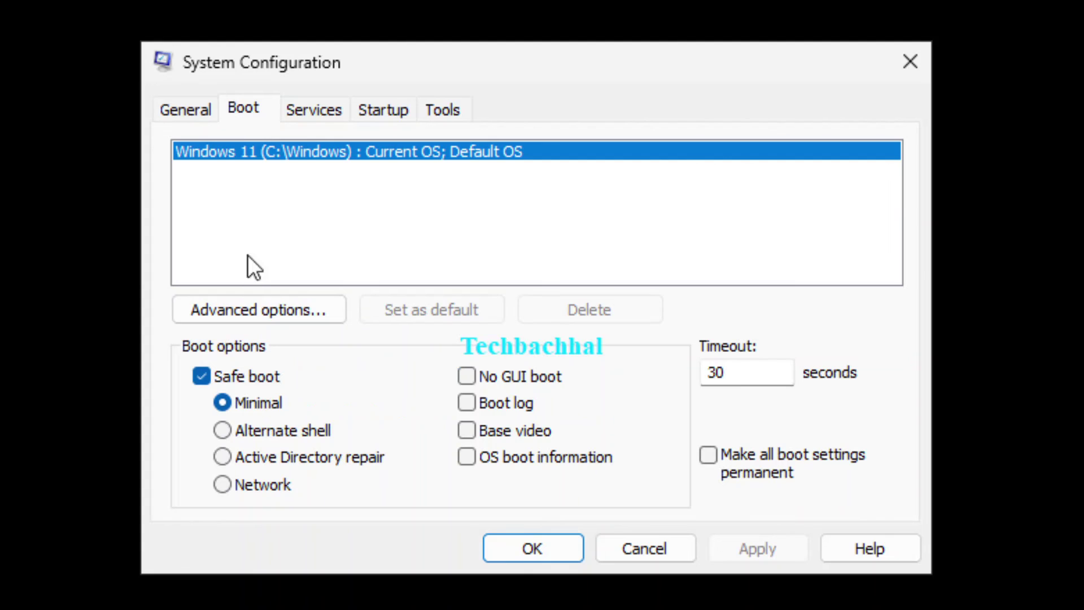
pyautogui.click(201, 377)
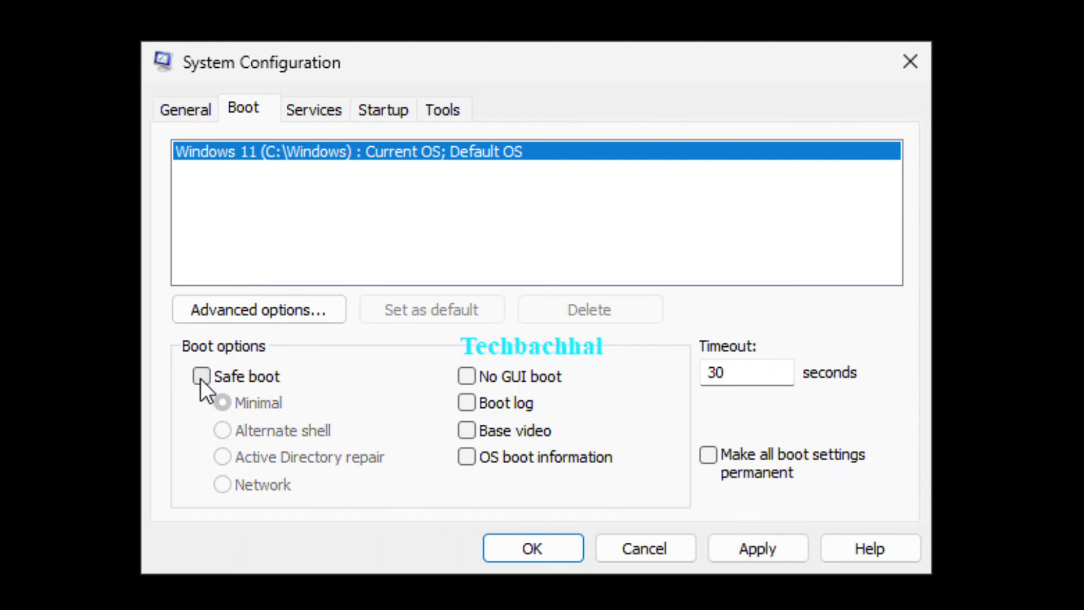
pyautogui.click(748, 542)
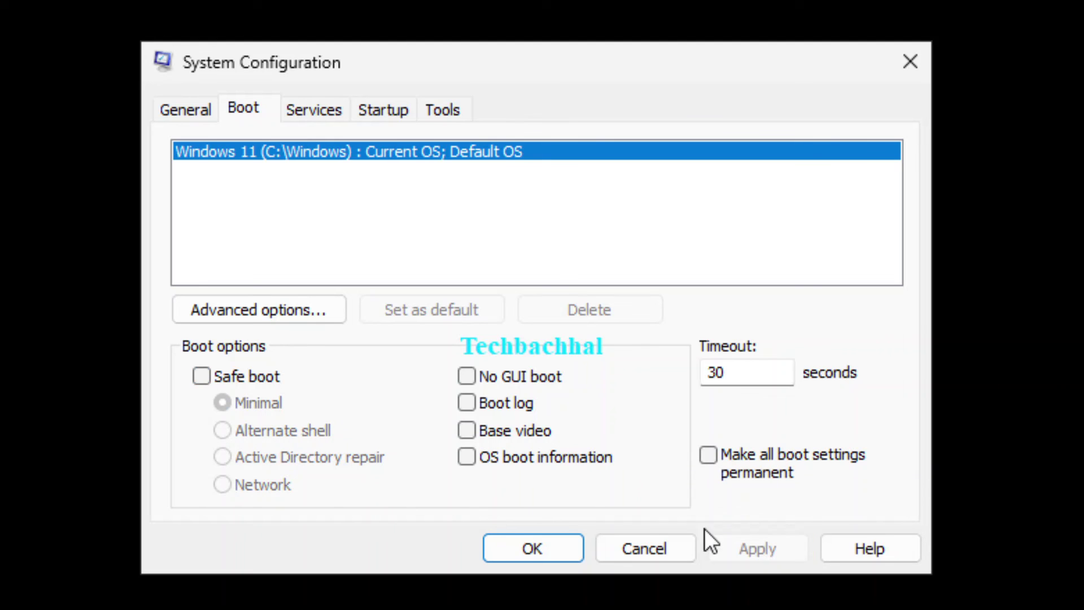
pyautogui.click(513, 540)
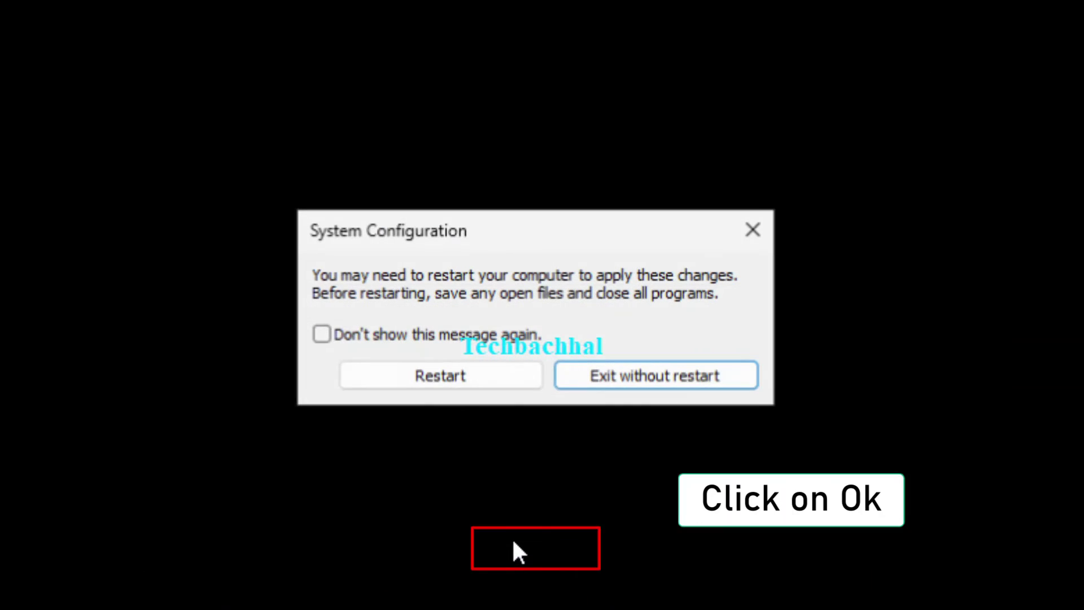